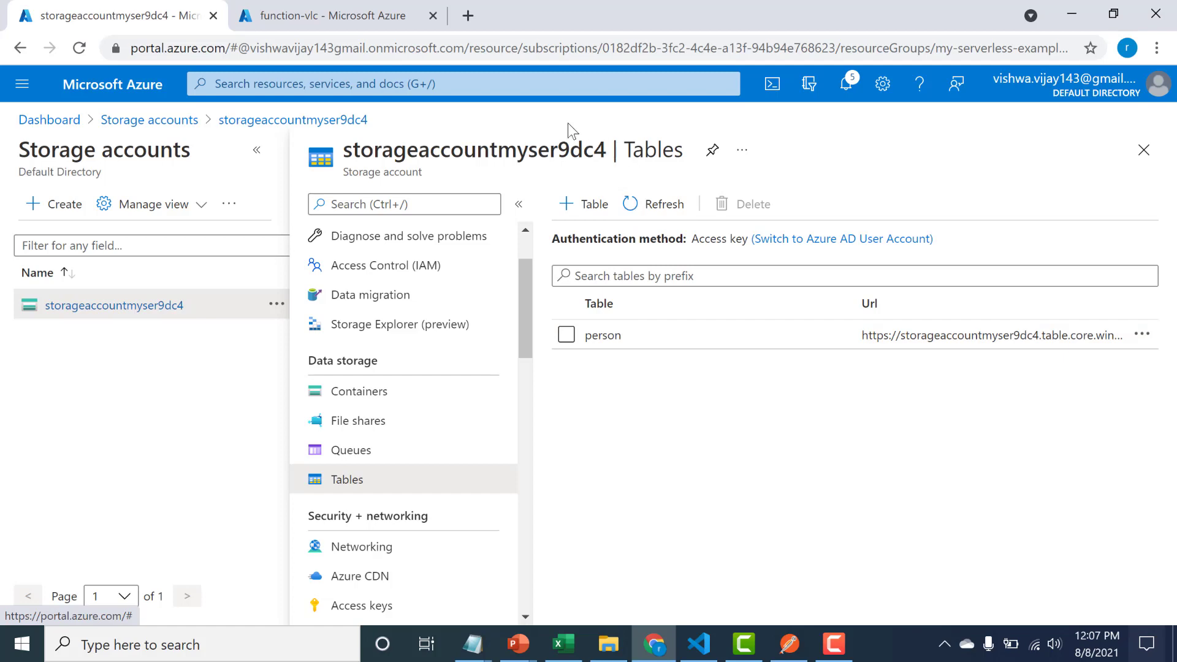
- Create a new HTTP trigger function in the function-vlc function app, developed in the portal
click(355, 14)
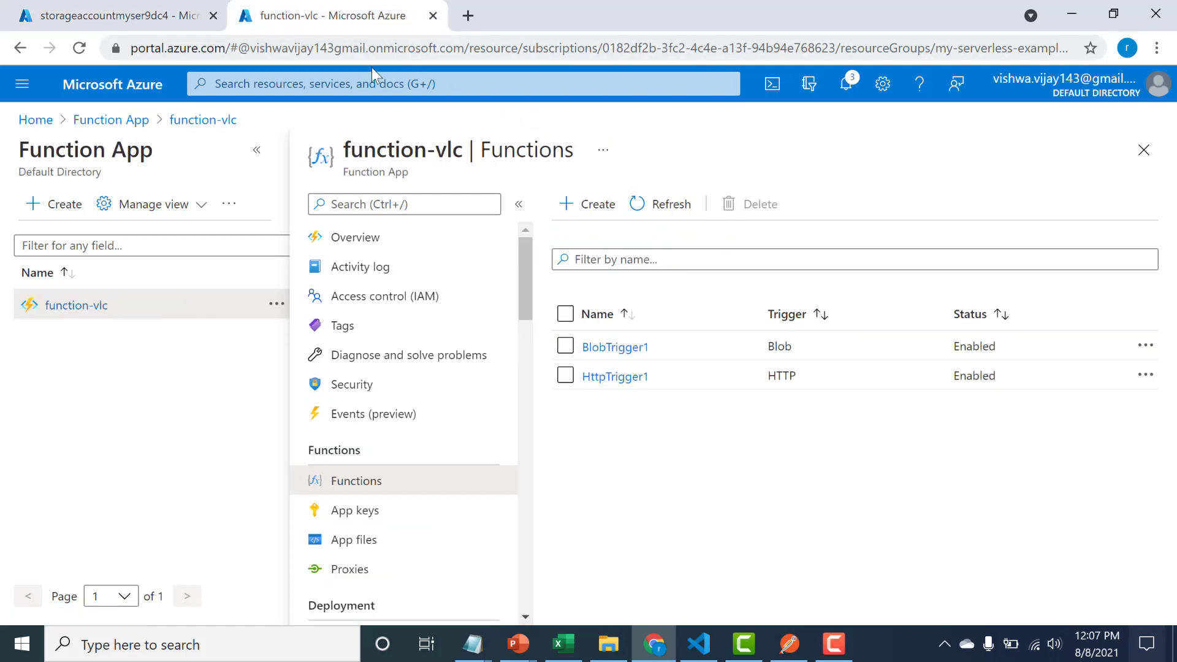
click(599, 206)
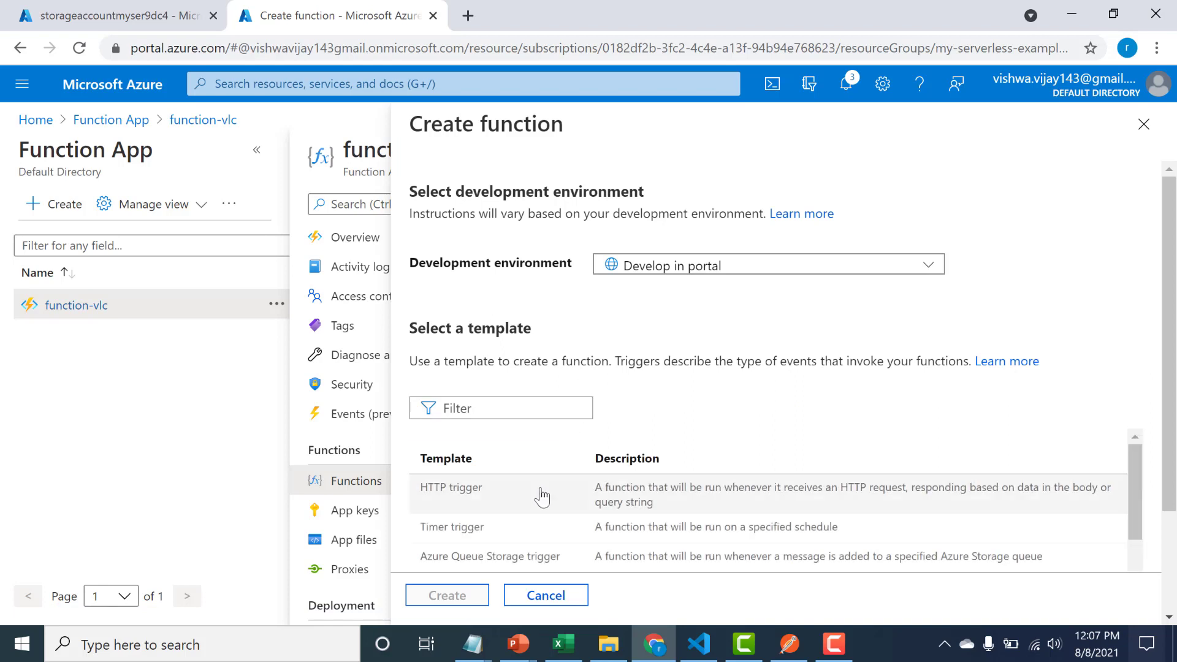
click(540, 498)
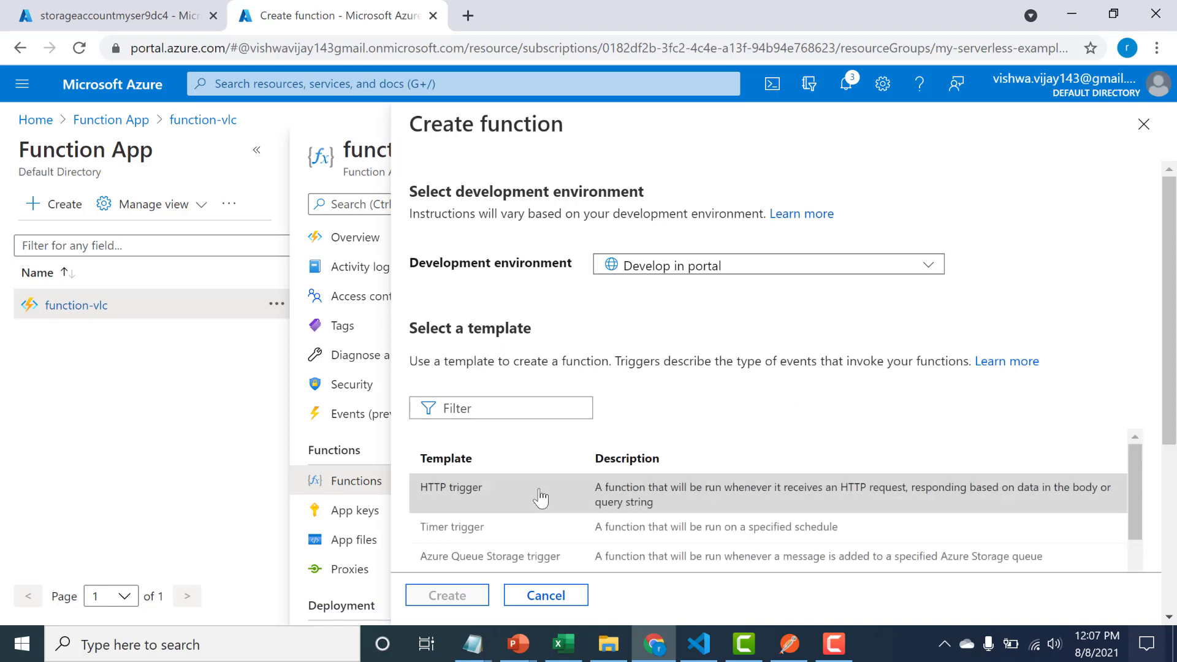
click(477, 593)
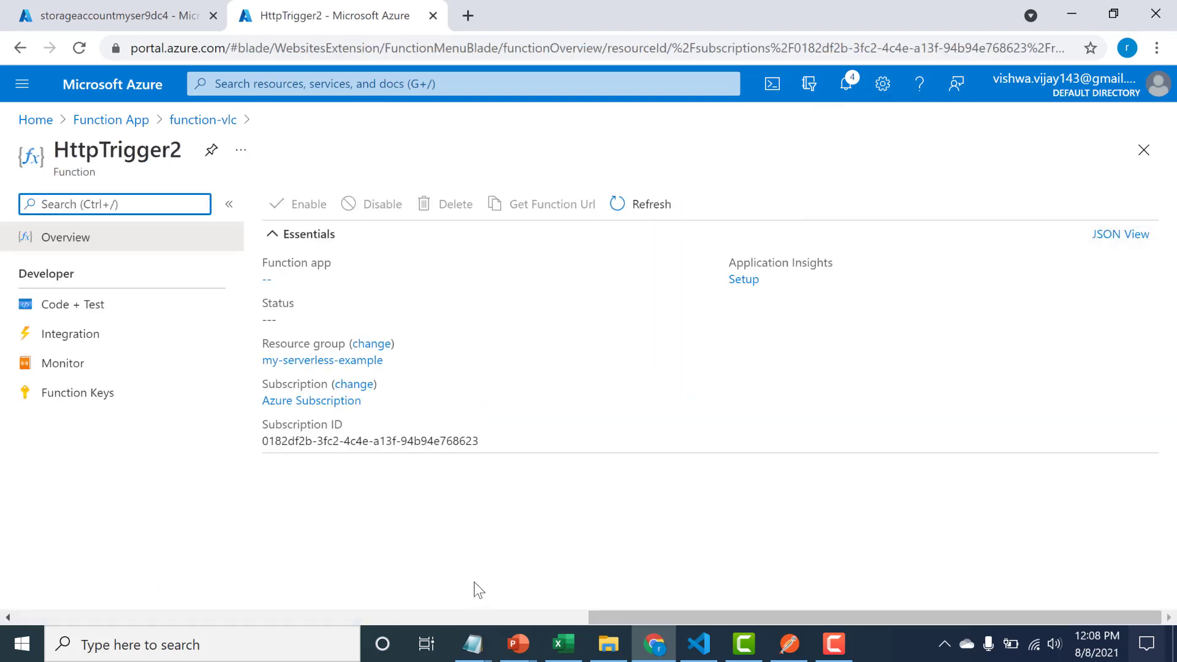
- Add an Azure Table Storage output binding to HttpTrigger2 with the table name person
click(74, 343)
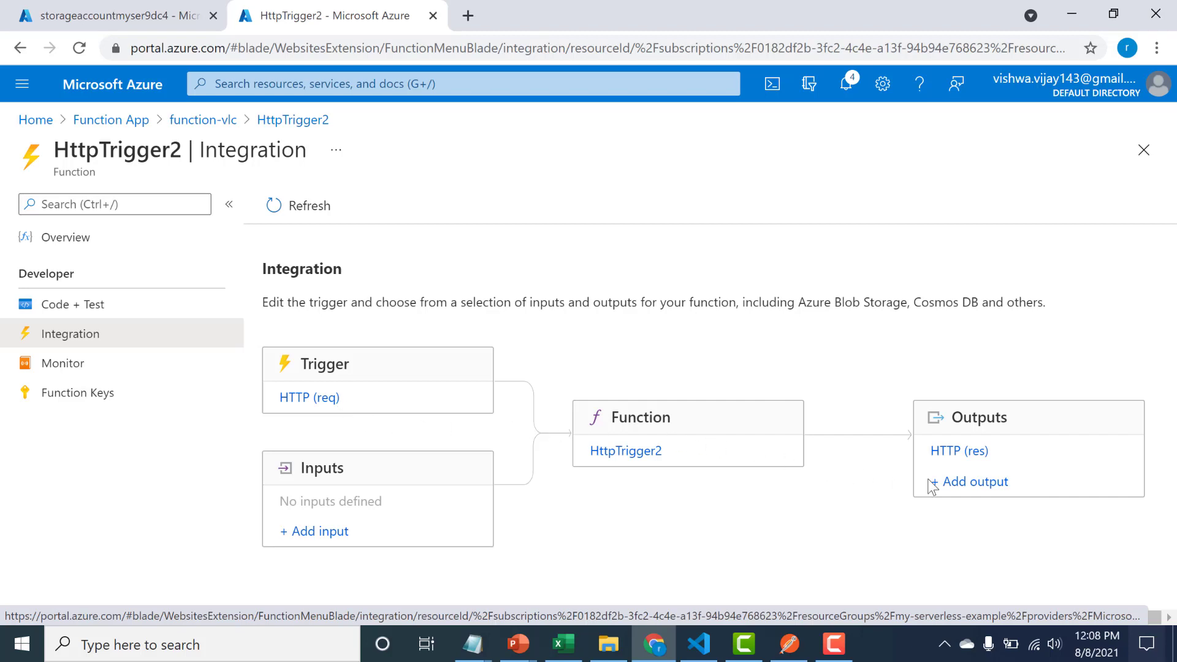
click(966, 485)
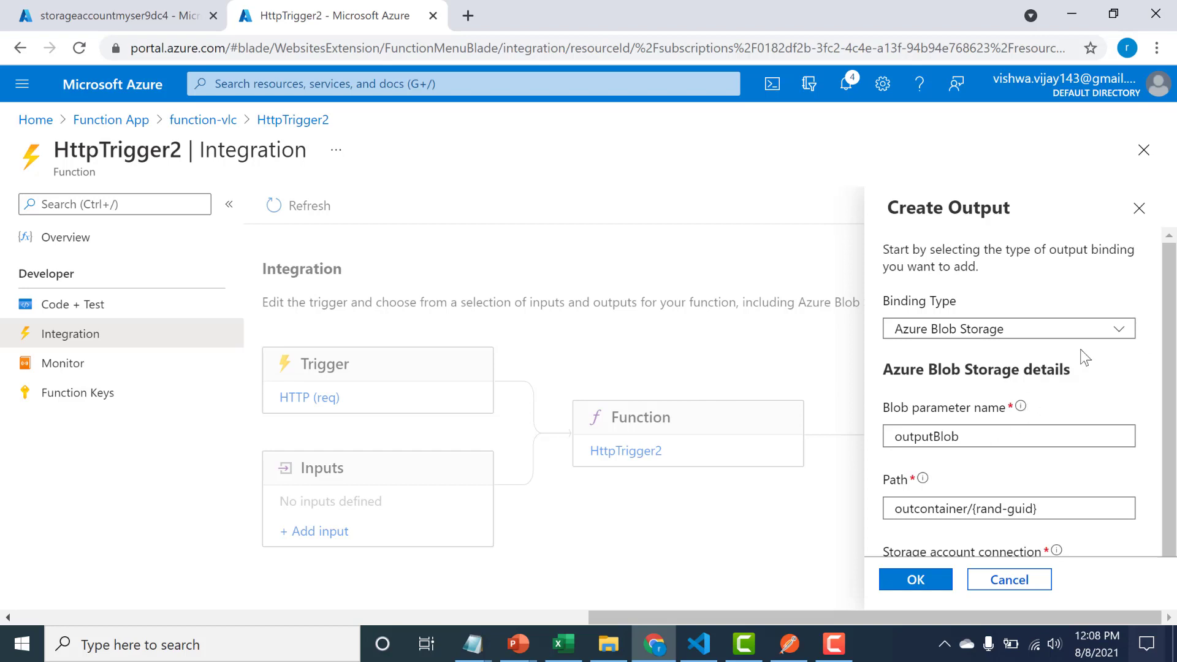
click(1091, 331)
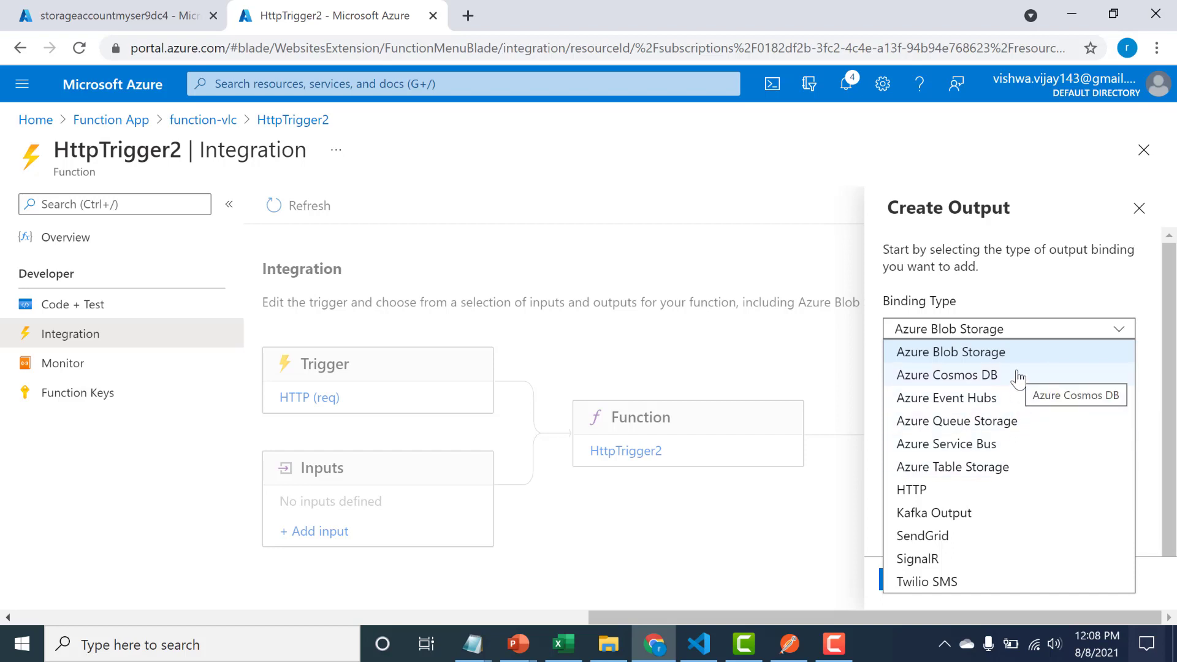
click(993, 469)
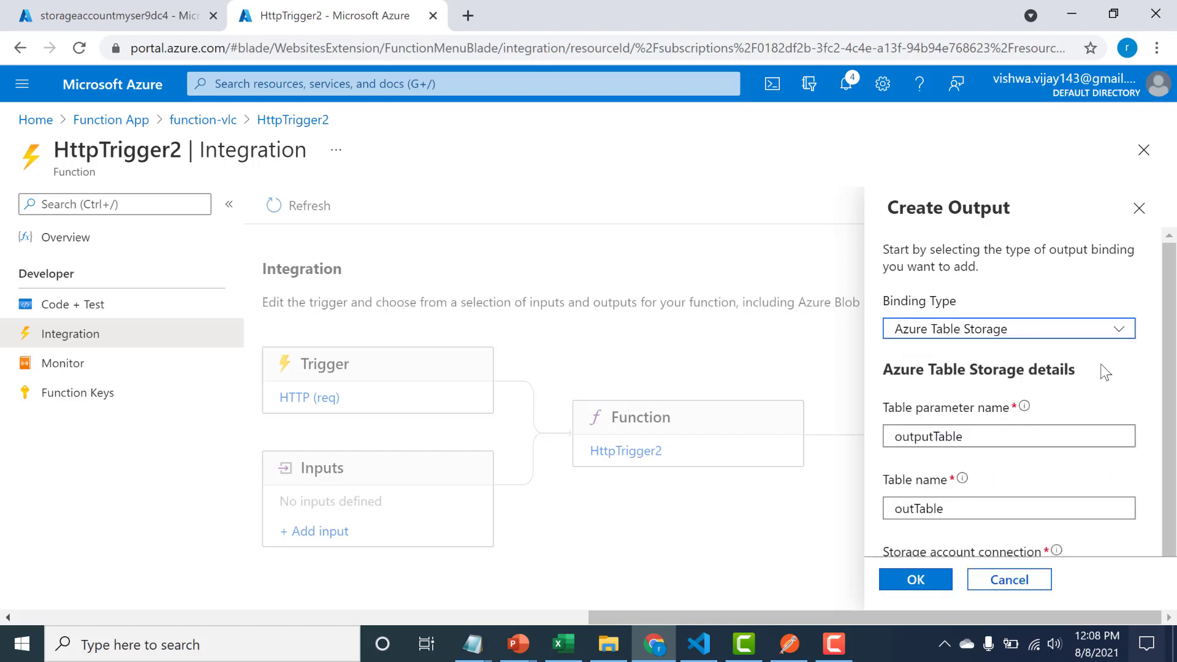
scroll(1171, 313, down, 1)
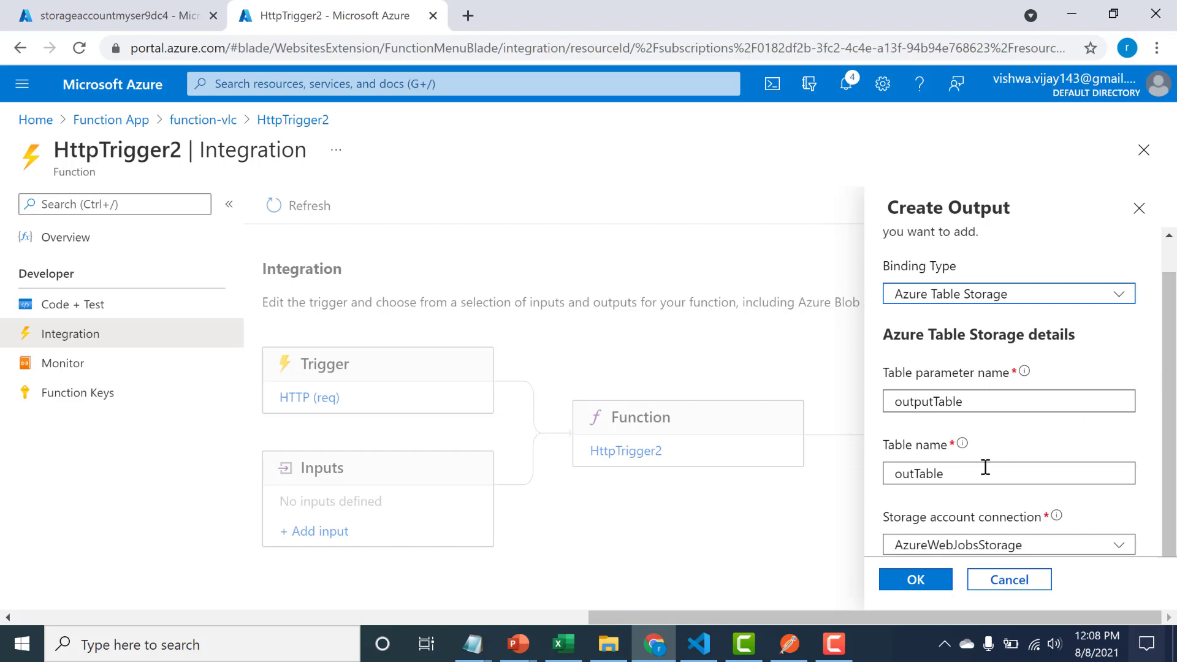
double_click(943, 476)
text(person)
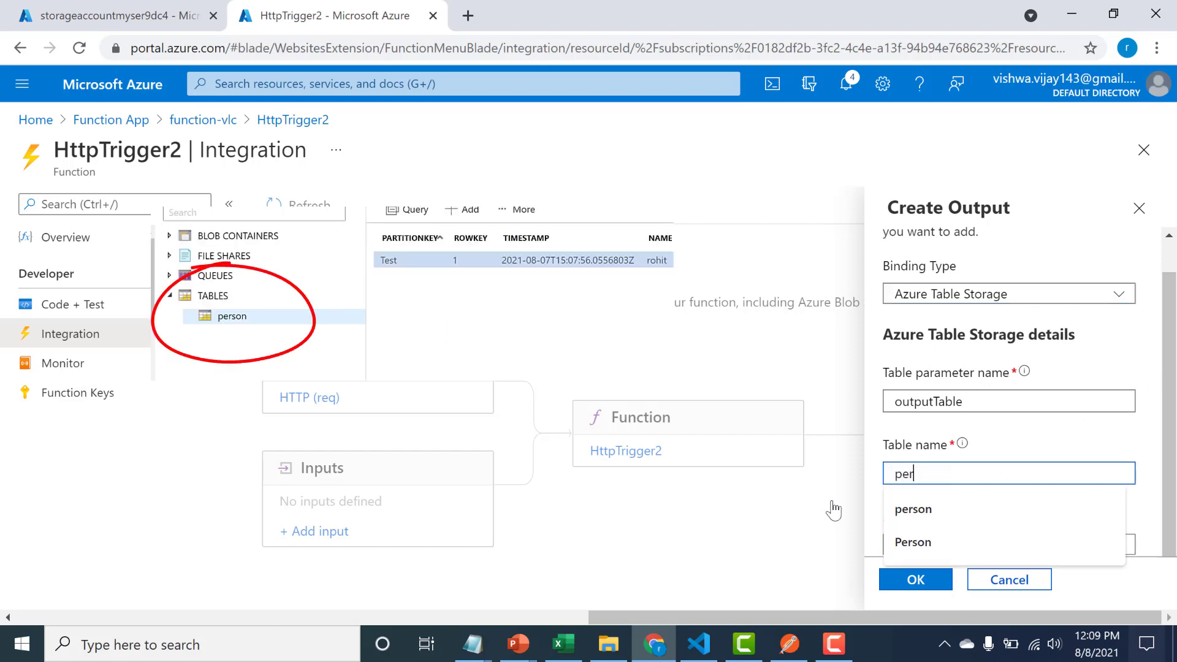
click(908, 580)
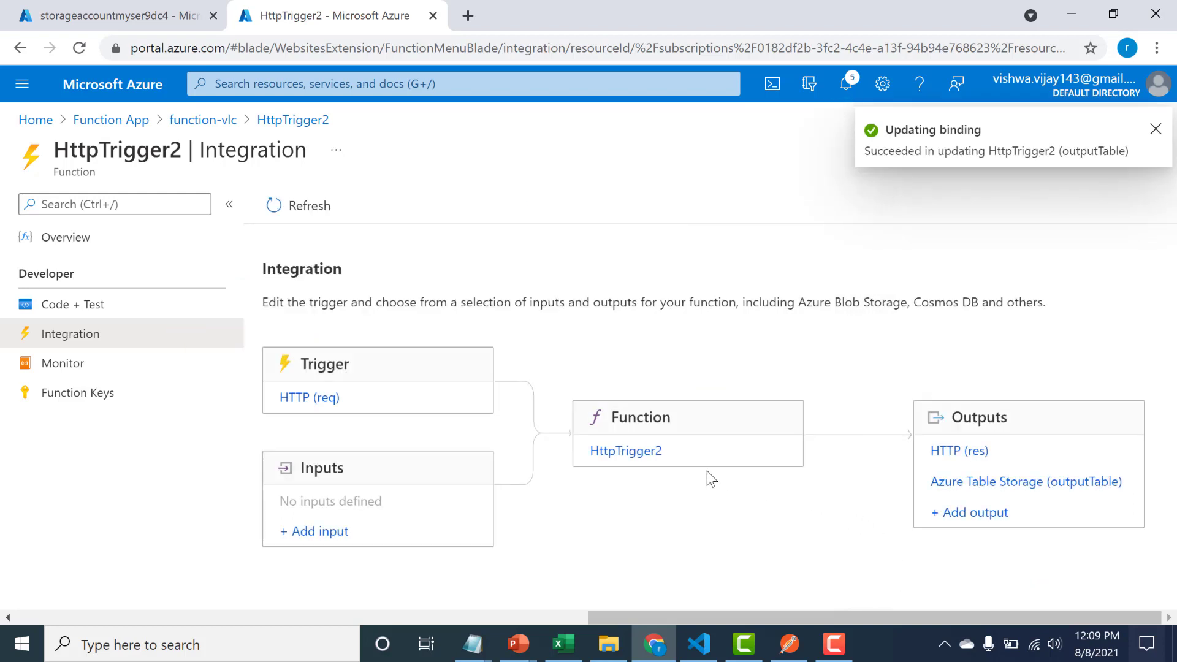
- Open the HTTP (req) trigger settings and set the route template to user
click(308, 399)
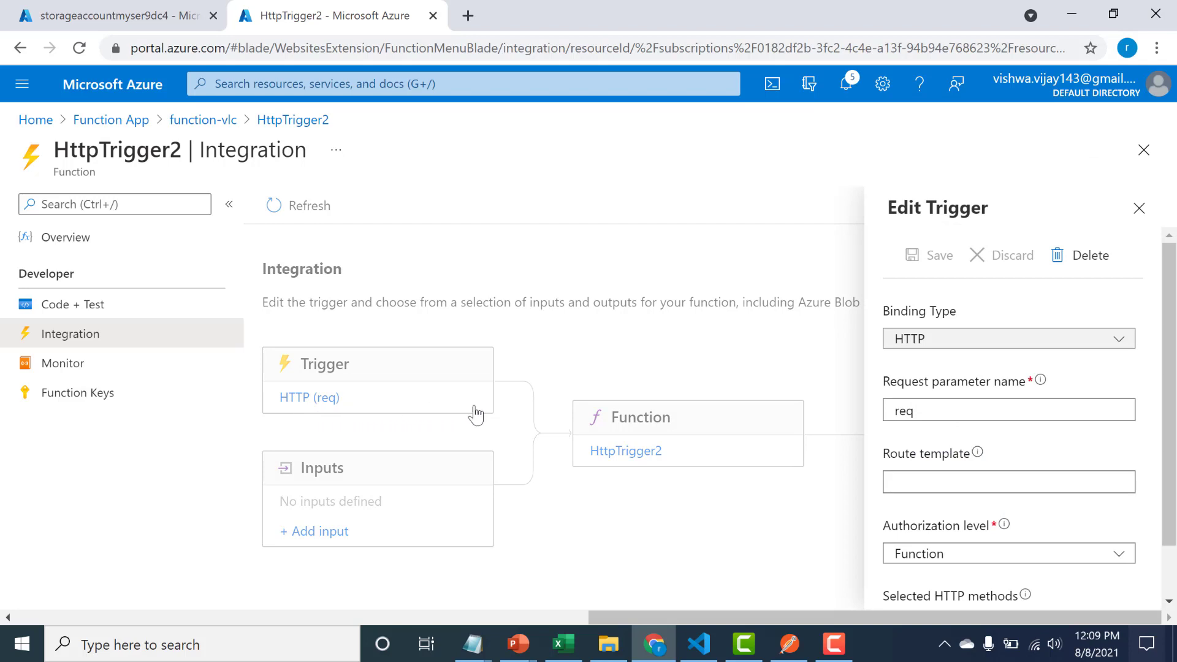
click(954, 486)
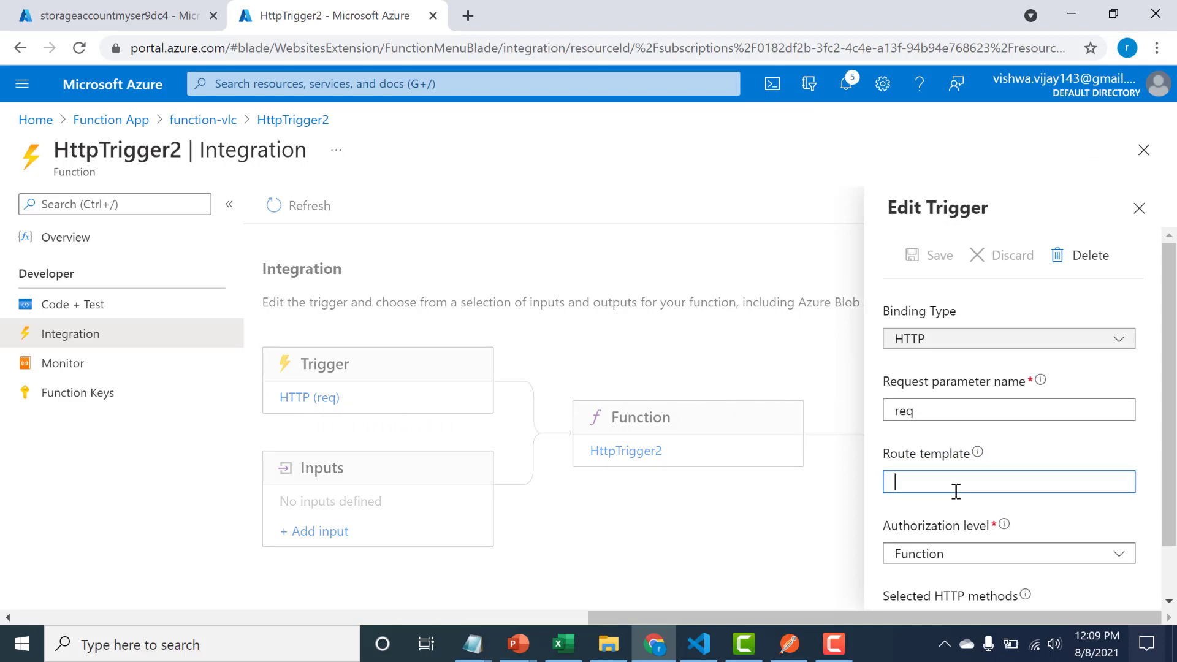
text(user)
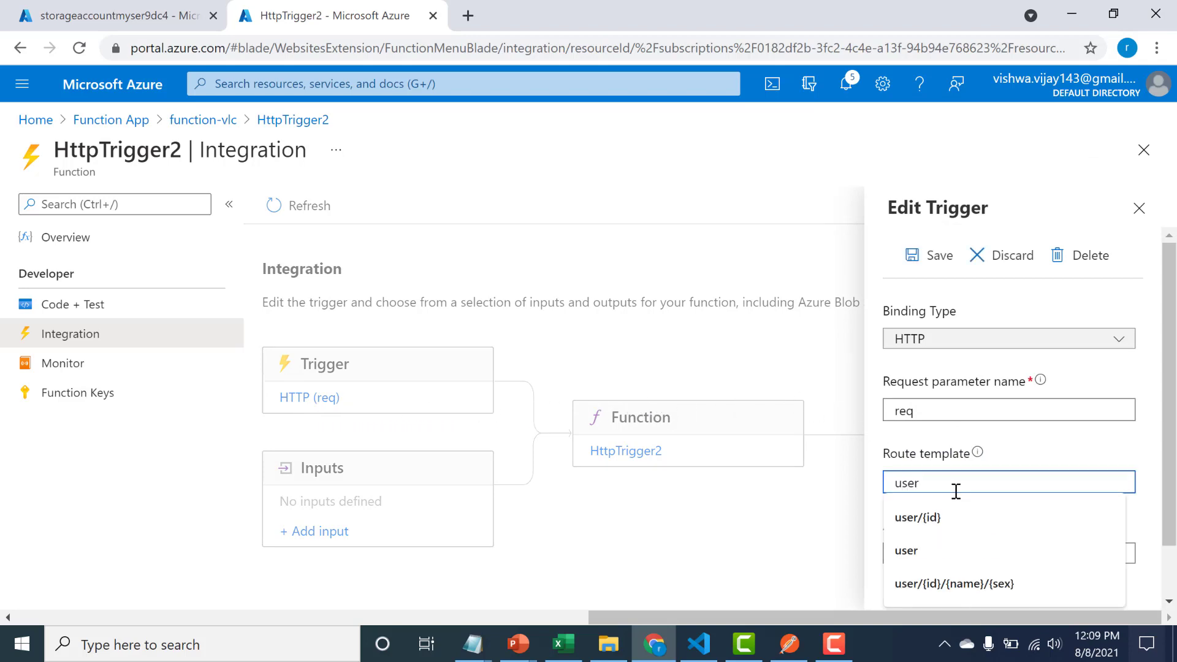
text(/)
key(BackSpace)
click(1143, 443)
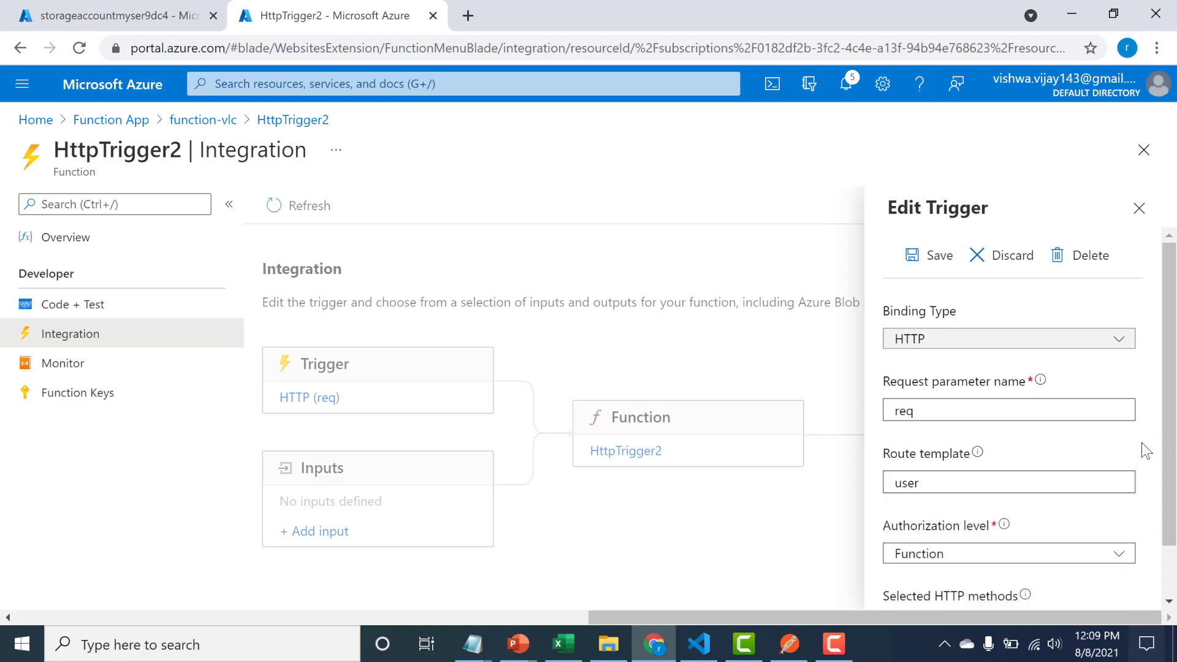
click(1084, 482)
click(1098, 452)
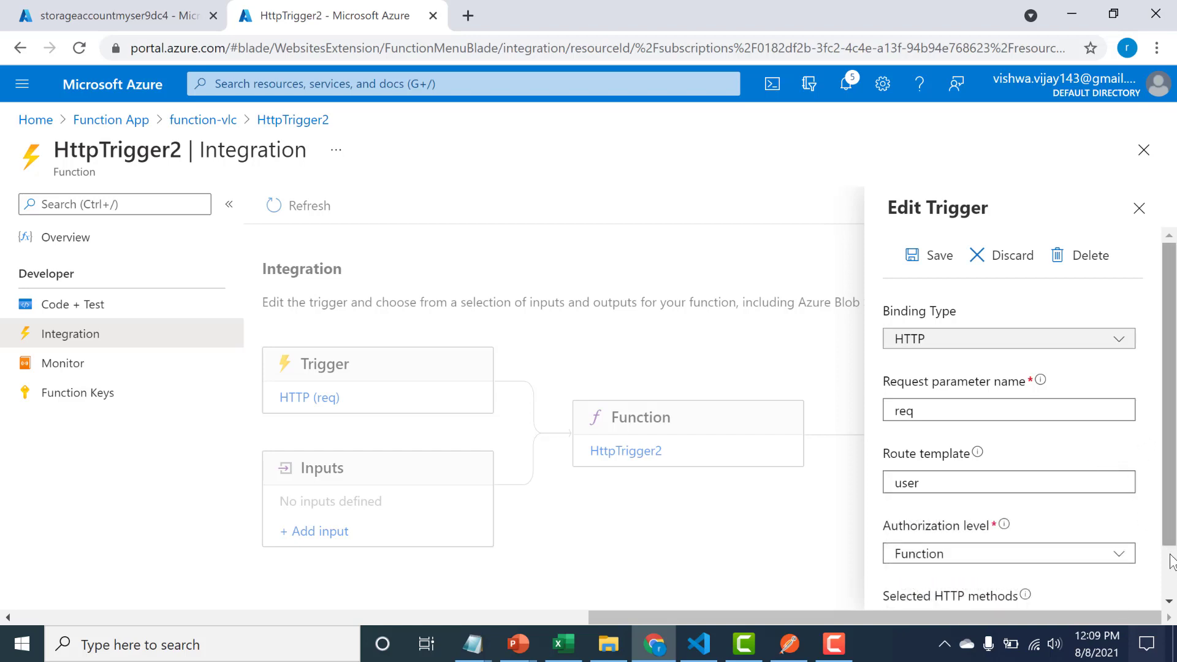
- Set the trigger's authorization level to Anonymous, allow only the POST method, and save the trigger
scroll(1167, 558, down, 1)
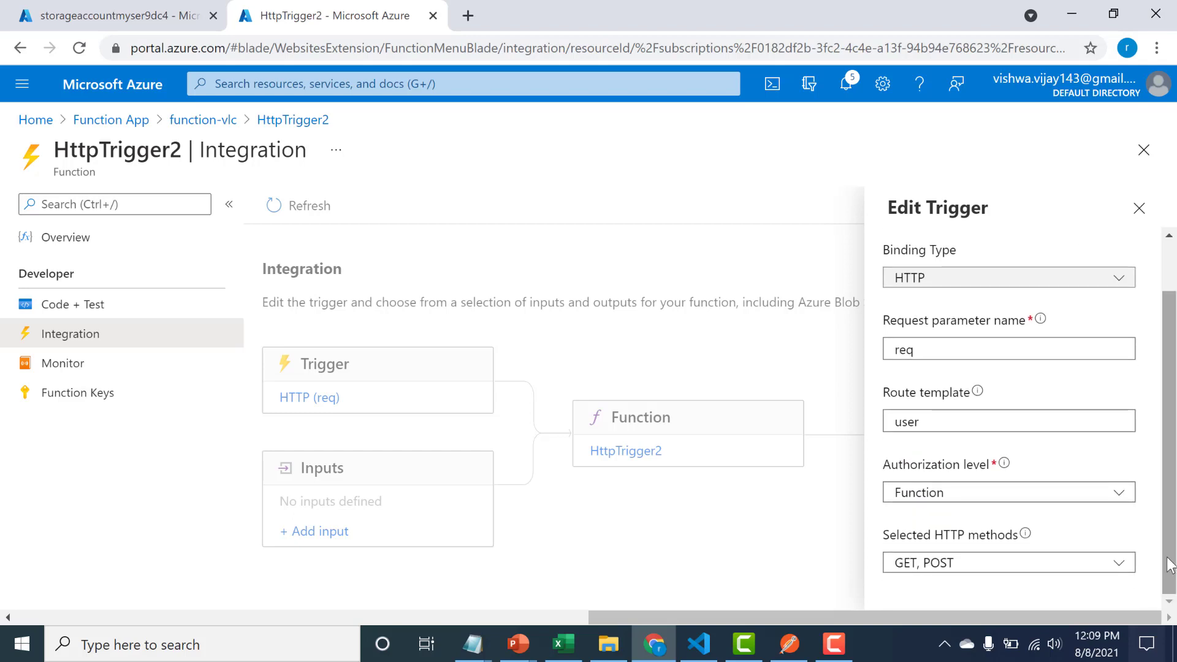
click(1061, 495)
click(1032, 540)
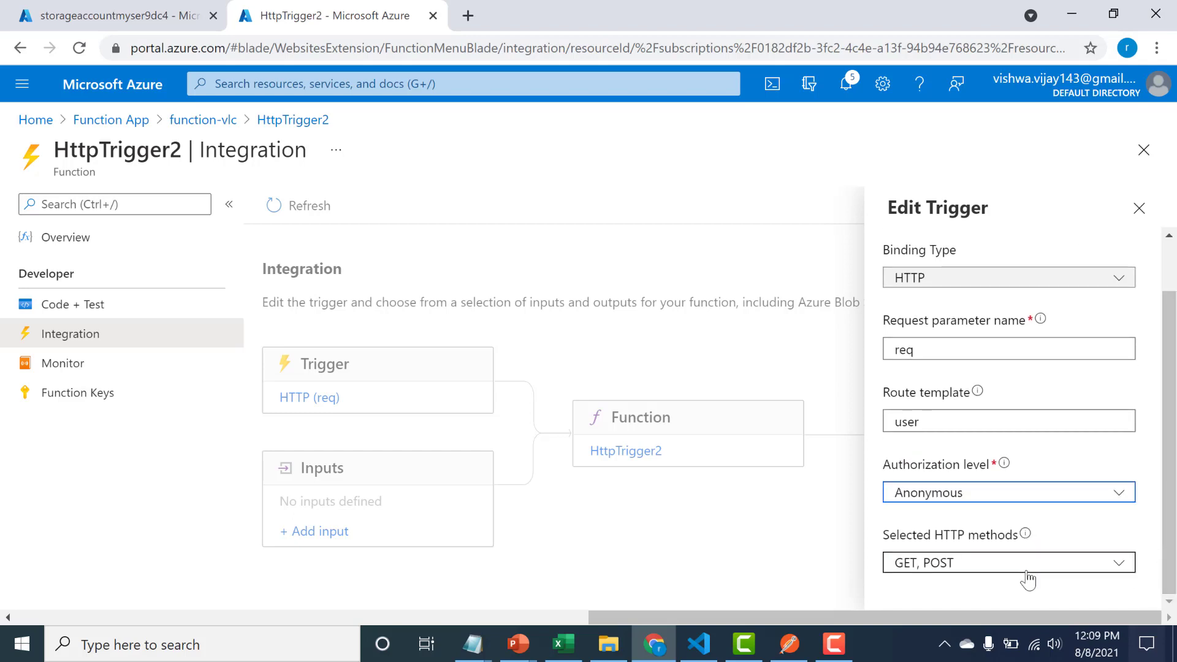
click(1028, 565)
click(905, 379)
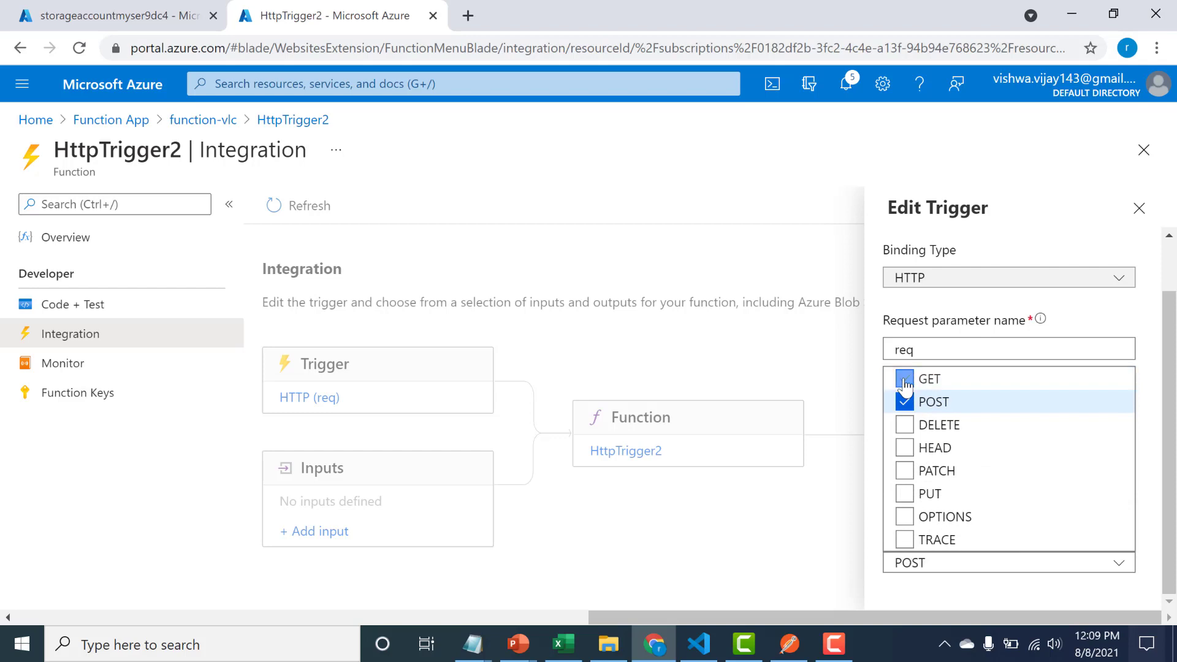
click(864, 522)
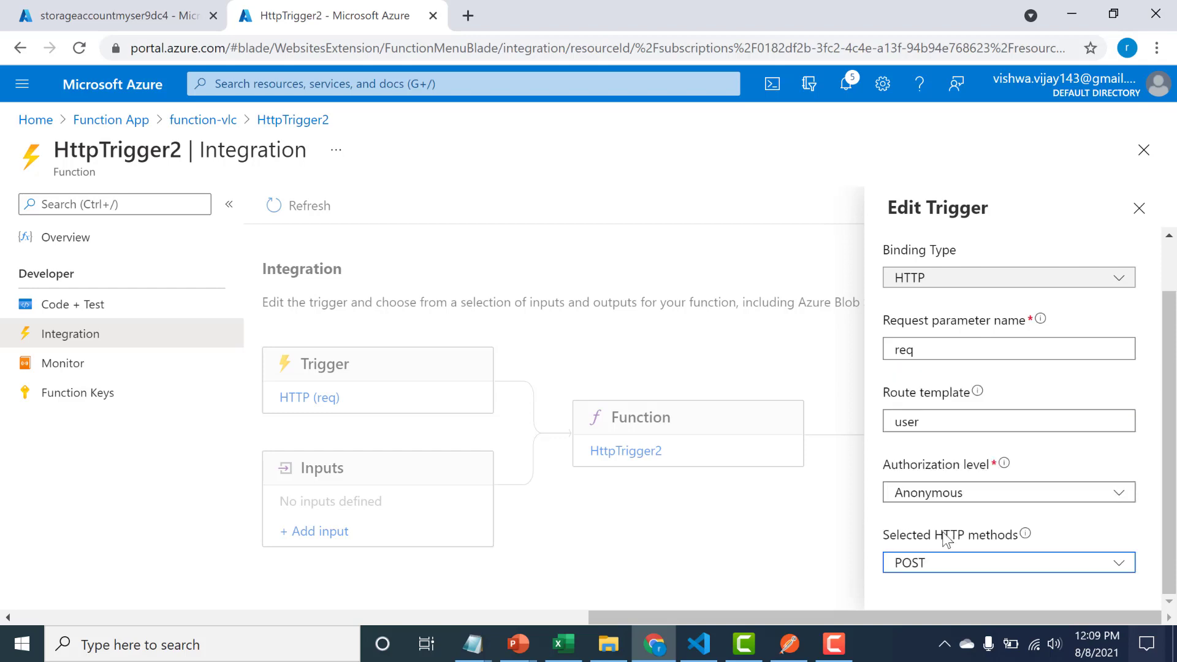
scroll(1174, 298, up, 3)
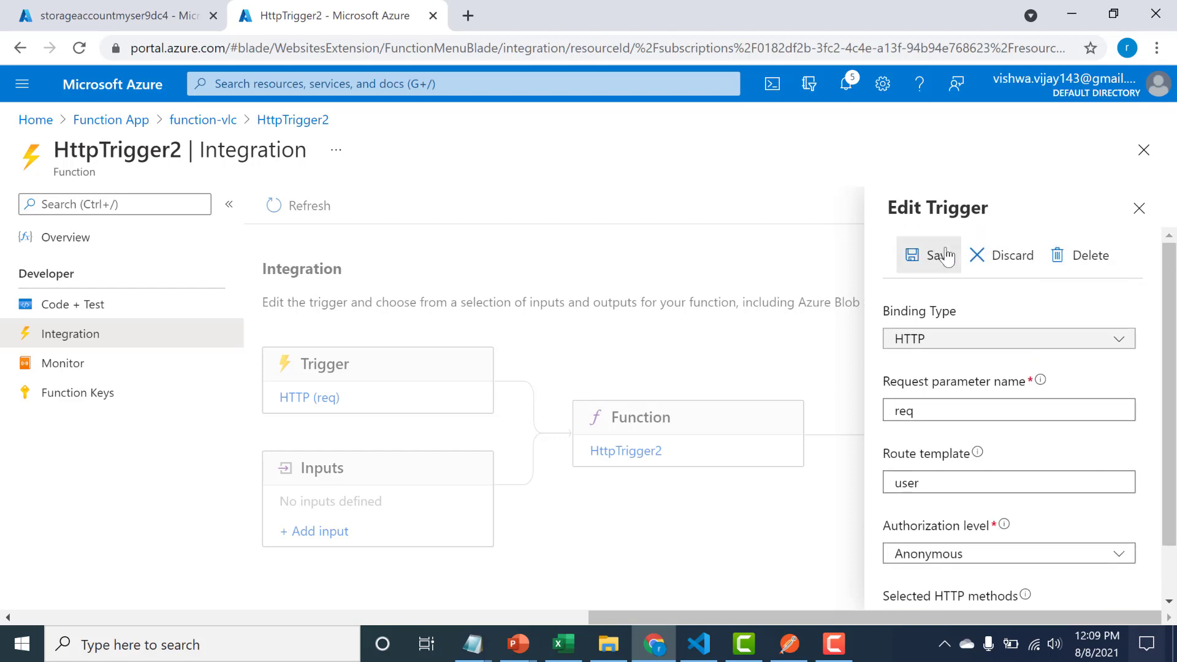
click(918, 254)
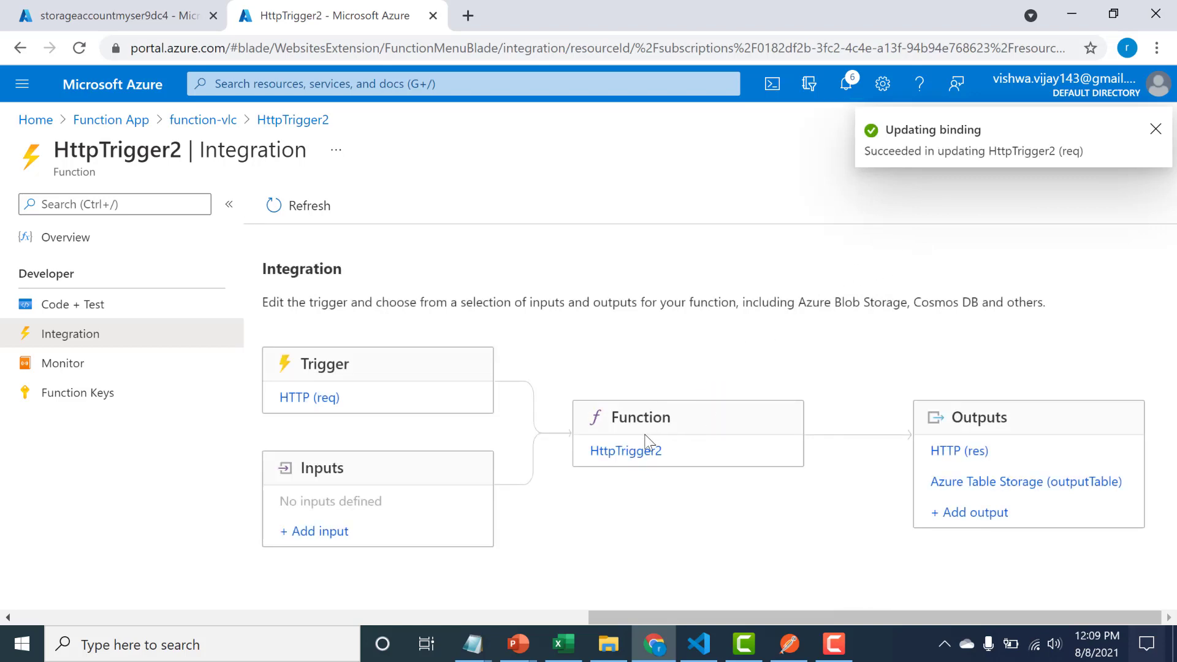
- In HttpTrigger2's index.js, replace the response body value with "User Has been added" and save the code
click(602, 459)
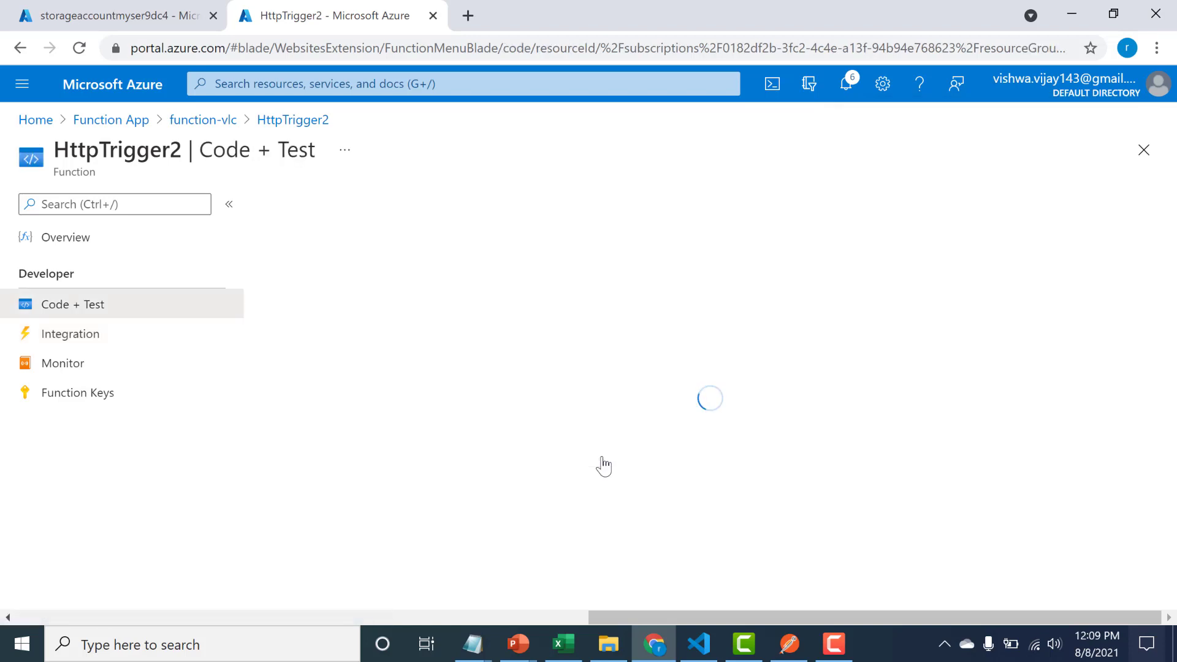
click(410, 372)
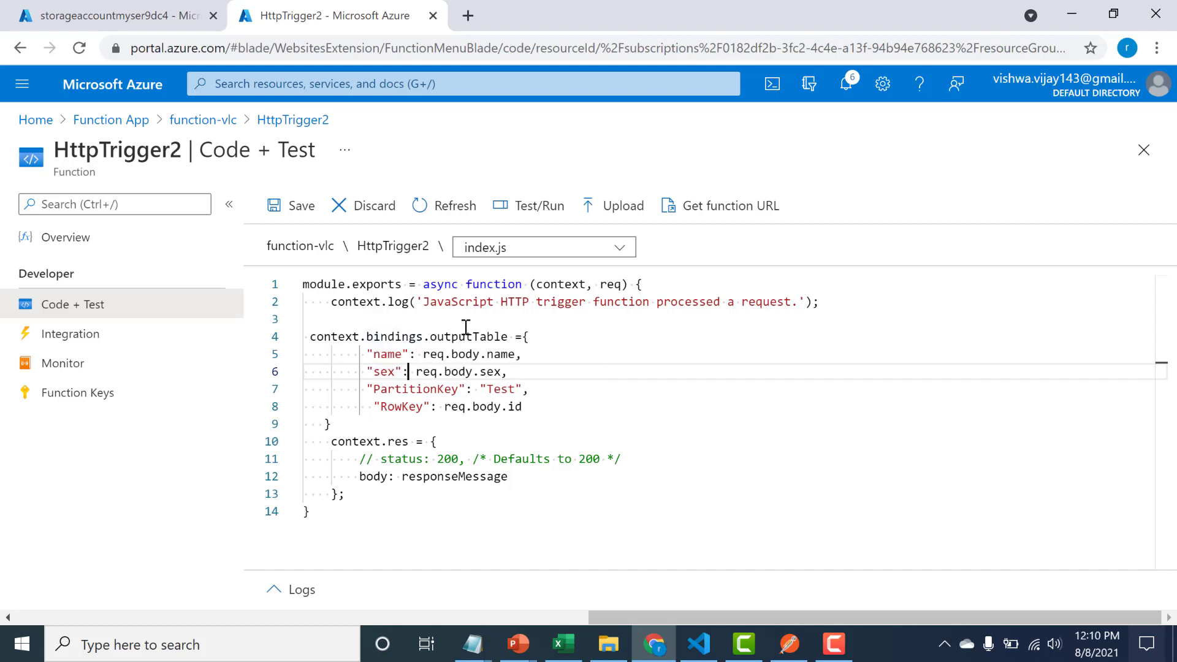
drag(487, 340, 492, 354)
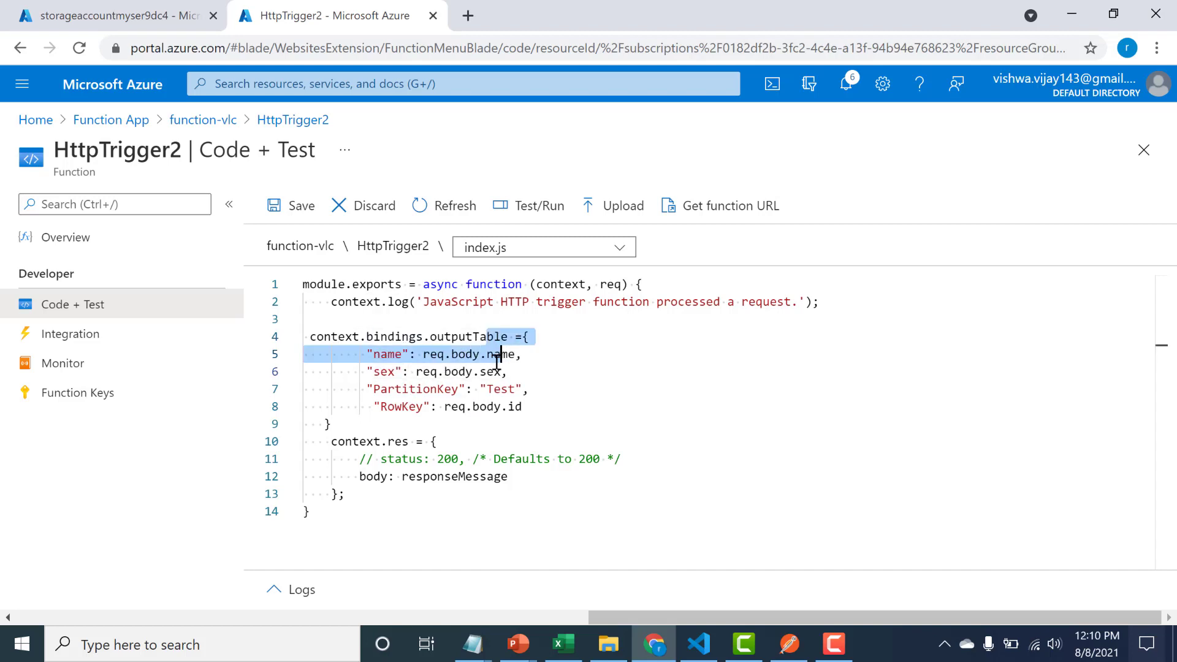
click(490, 371)
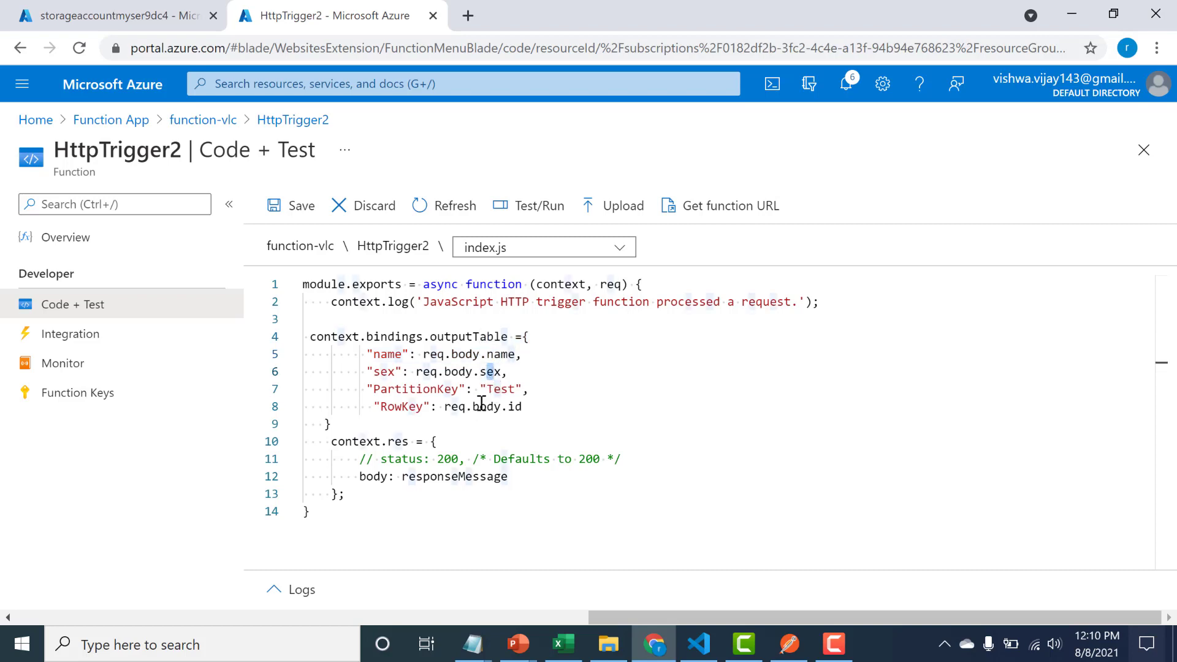
click(485, 392)
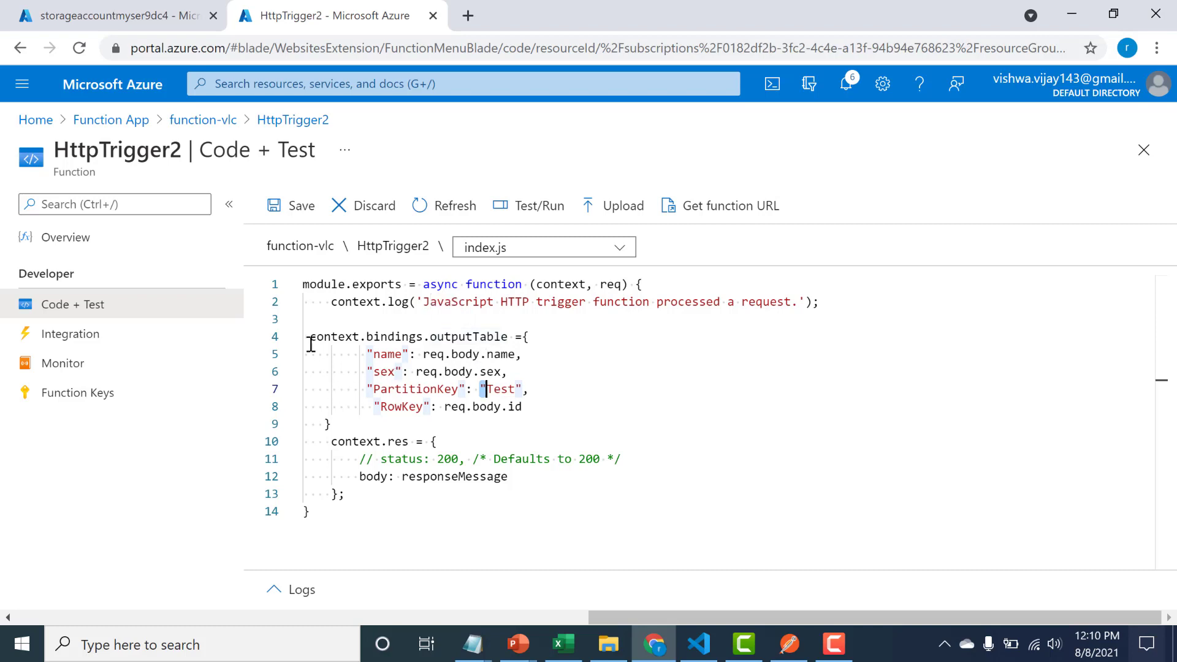
drag(310, 342, 346, 492)
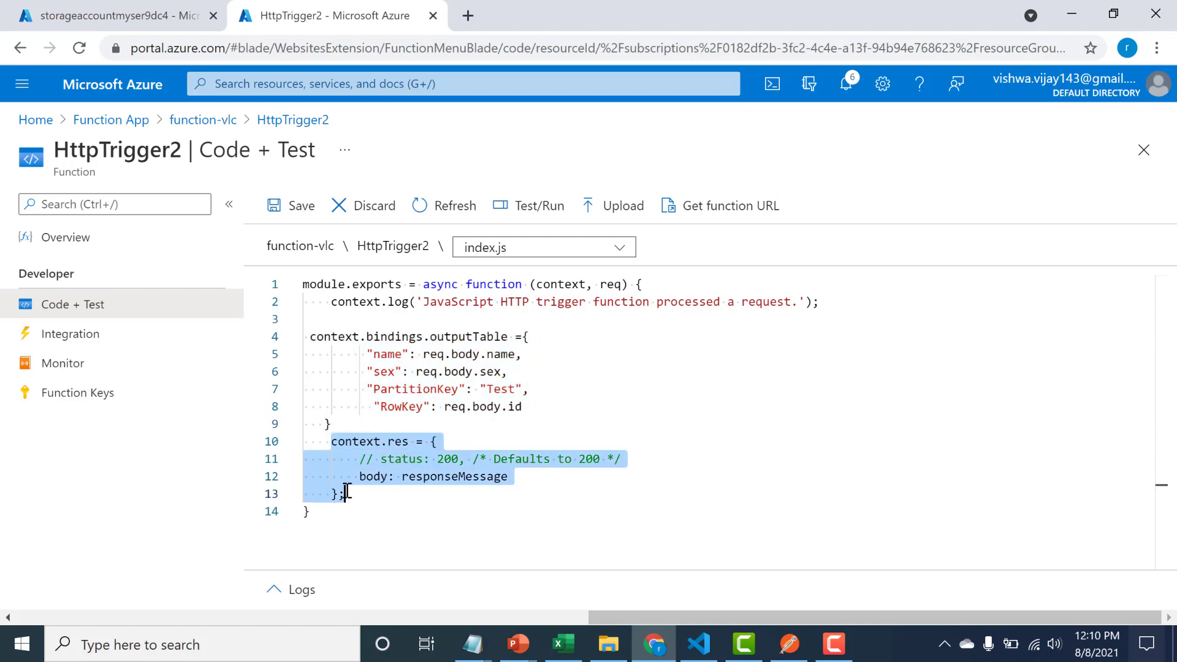
drag(399, 477, 508, 478)
key(BackSpace)
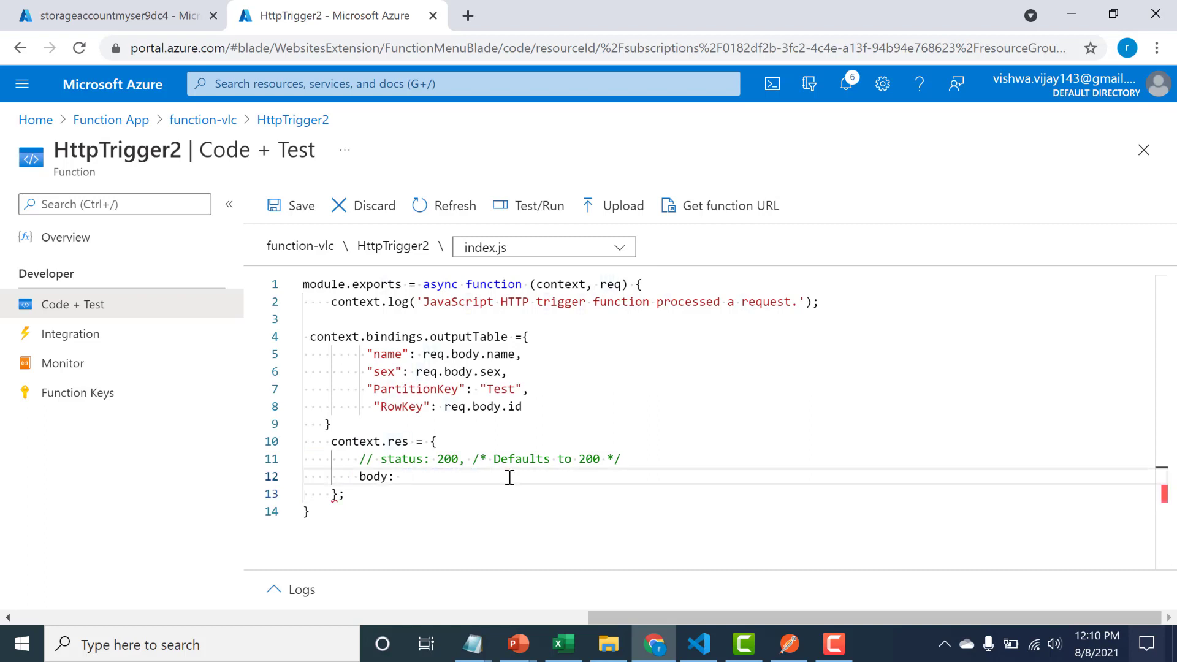
text("User Has been added)
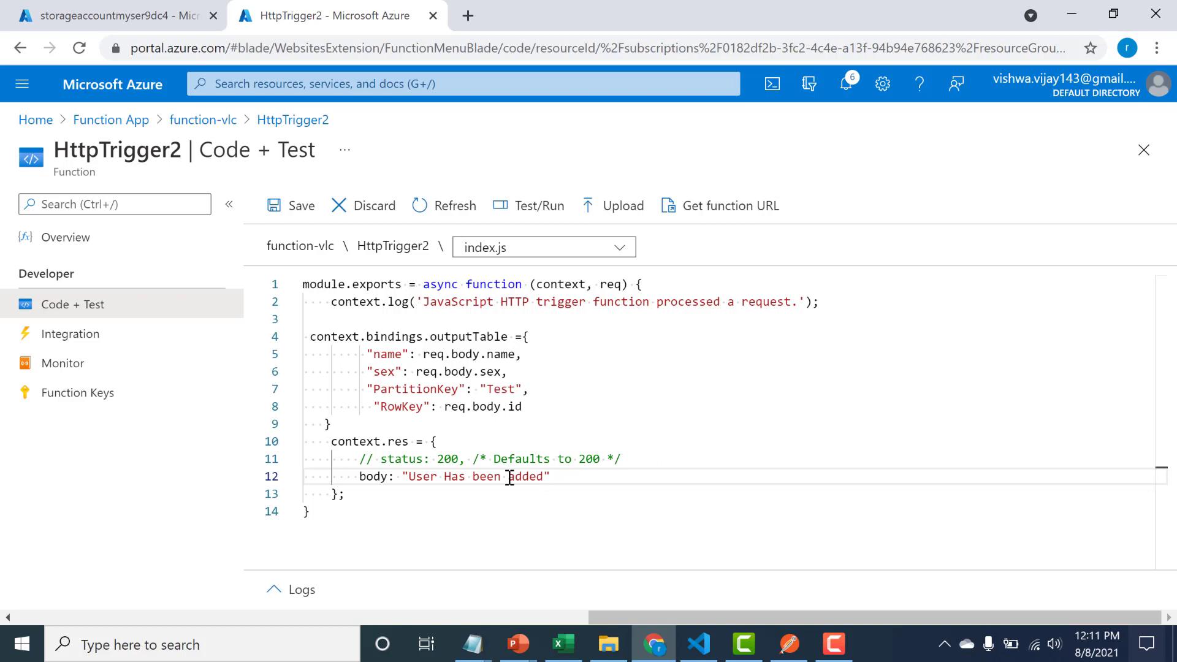
click(292, 206)
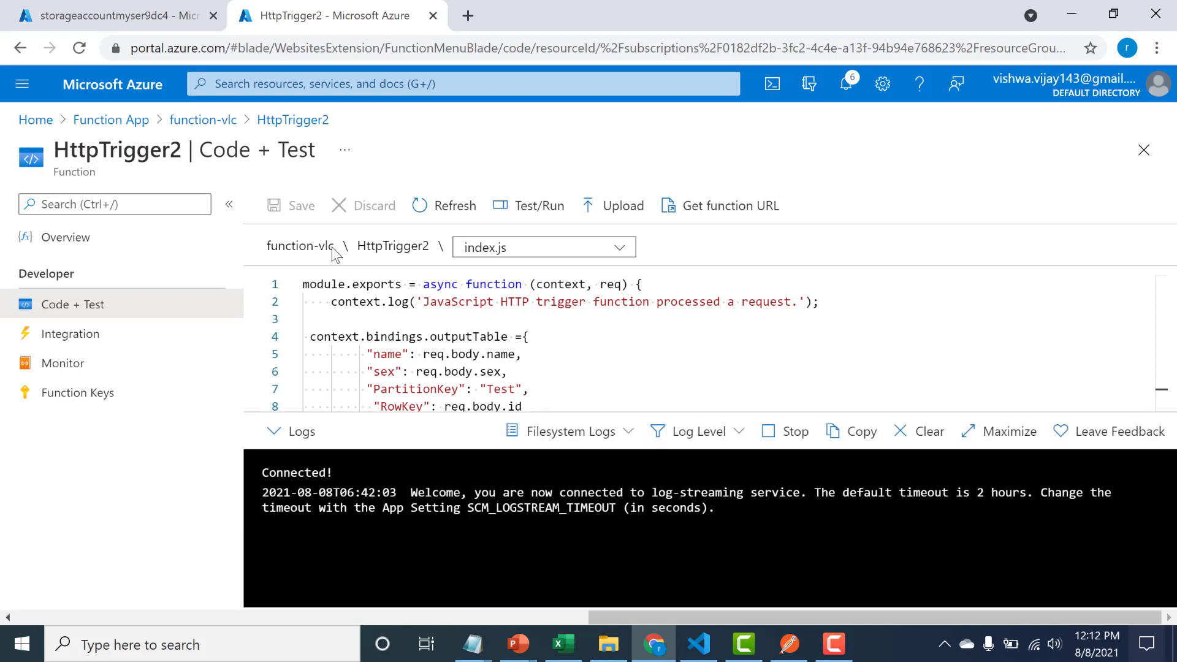
- Copy the function URL of HttpTrigger2 using the default key
click(705, 212)
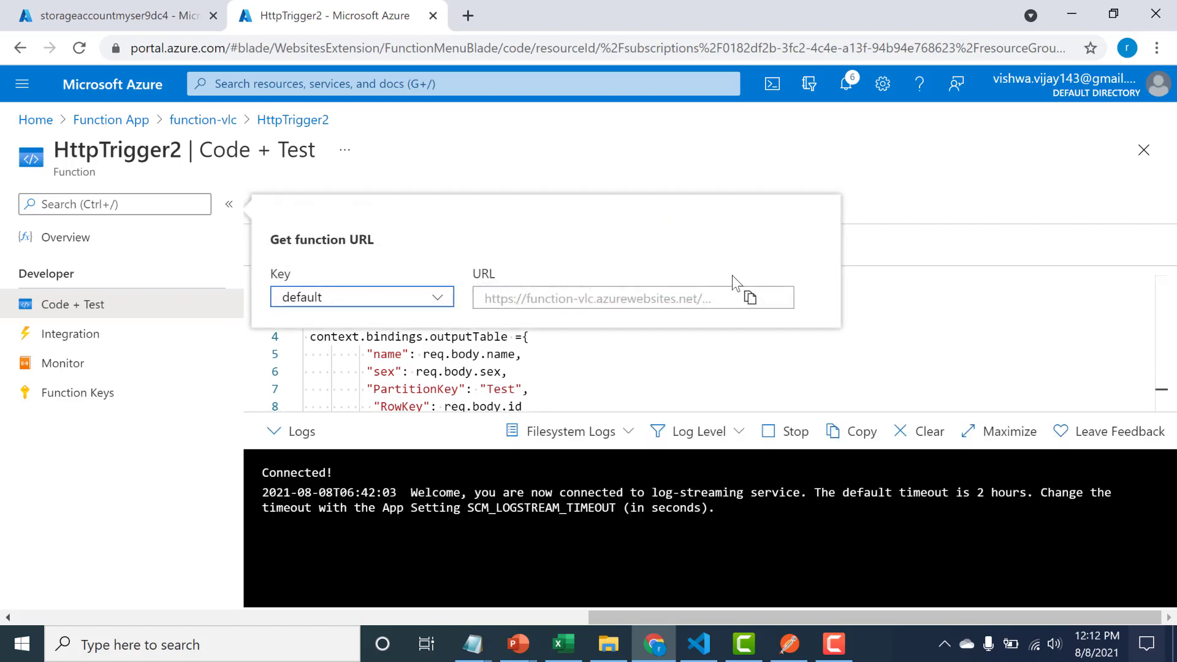
click(751, 301)
click(832, 644)
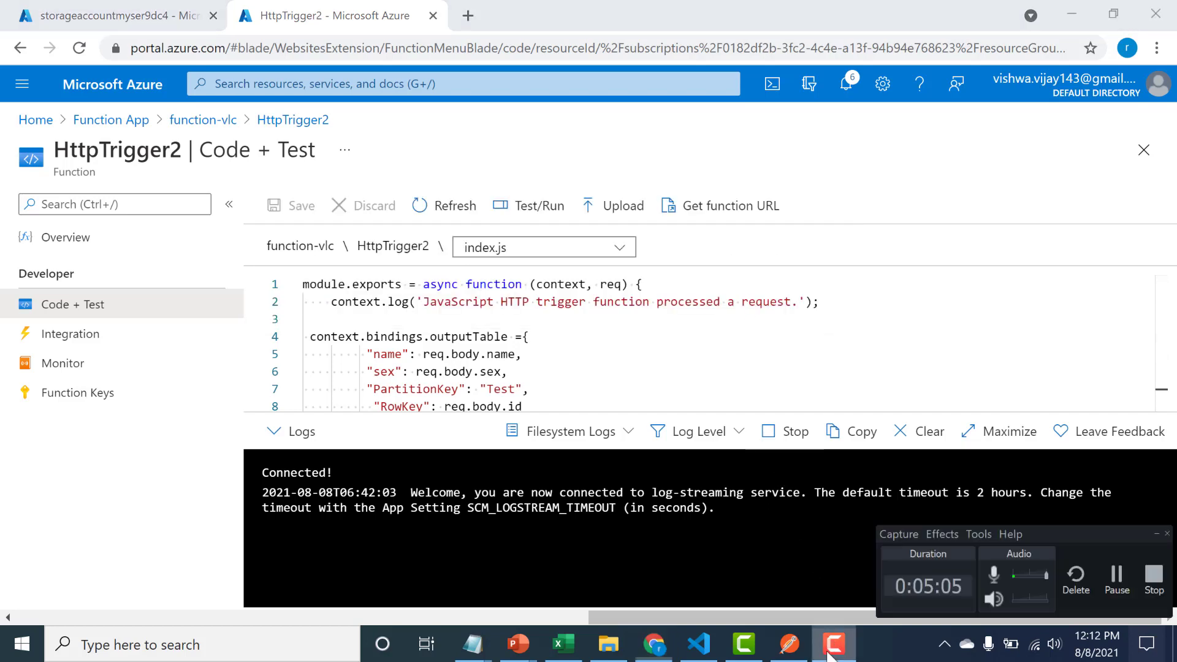
click(829, 655)
mouse_move(797, 658)
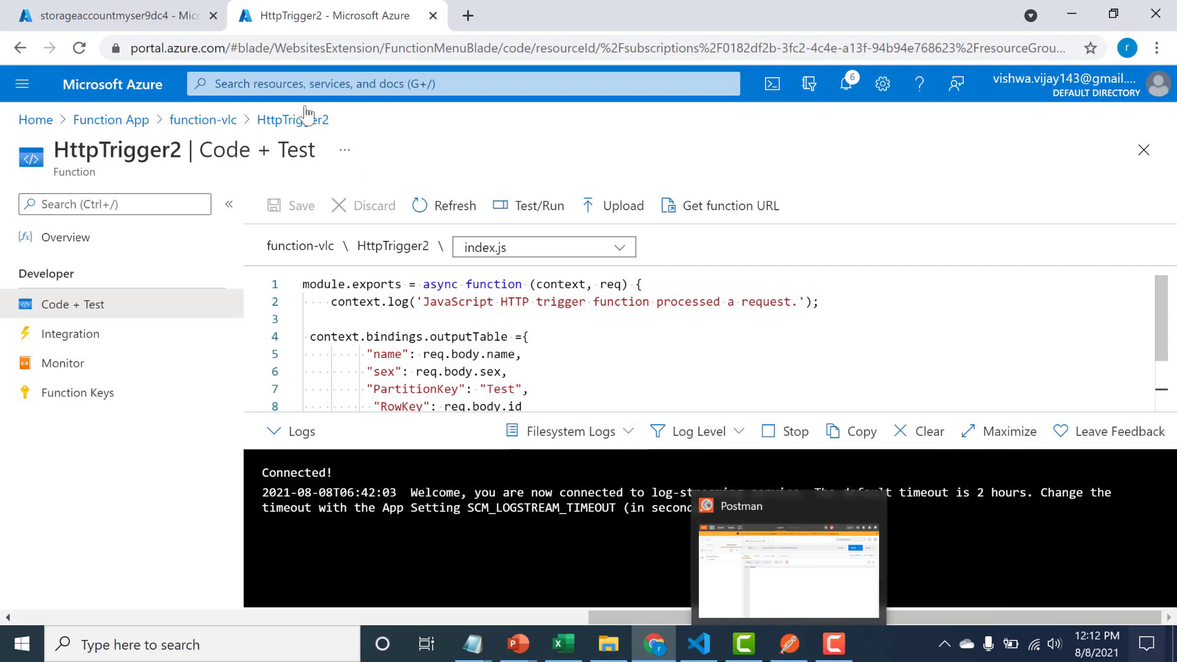
- Open the person table of storageaccountmyser9dc4 in Storage Explorer (preview) to view its entries
click(128, 16)
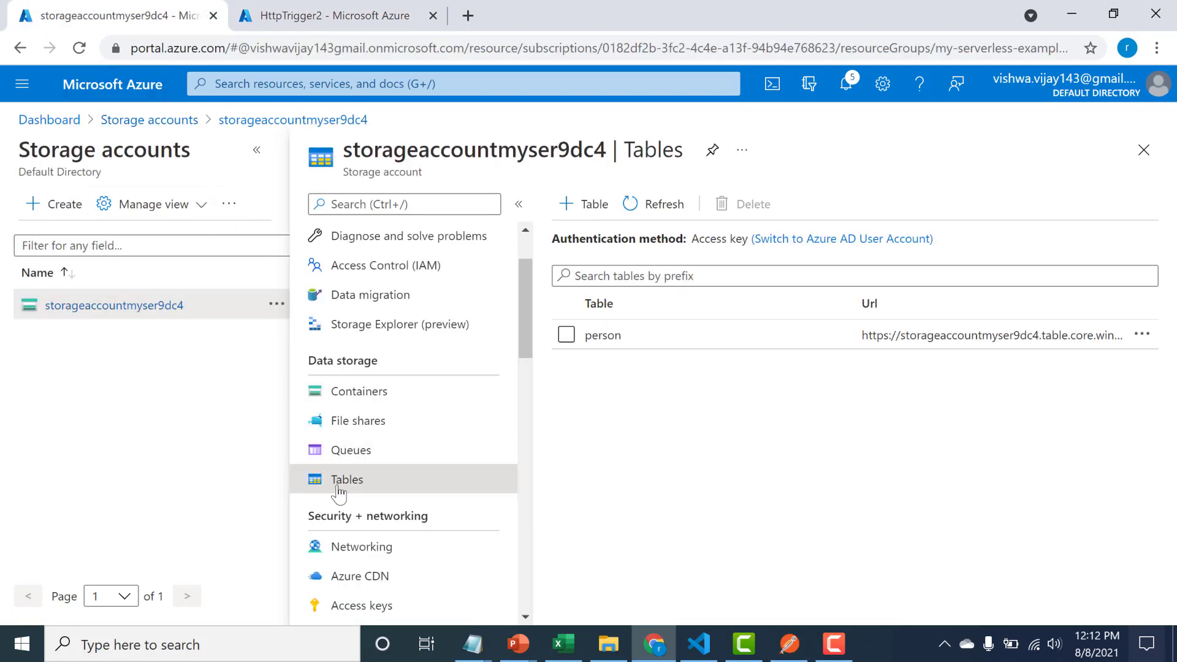
click(367, 333)
click(552, 305)
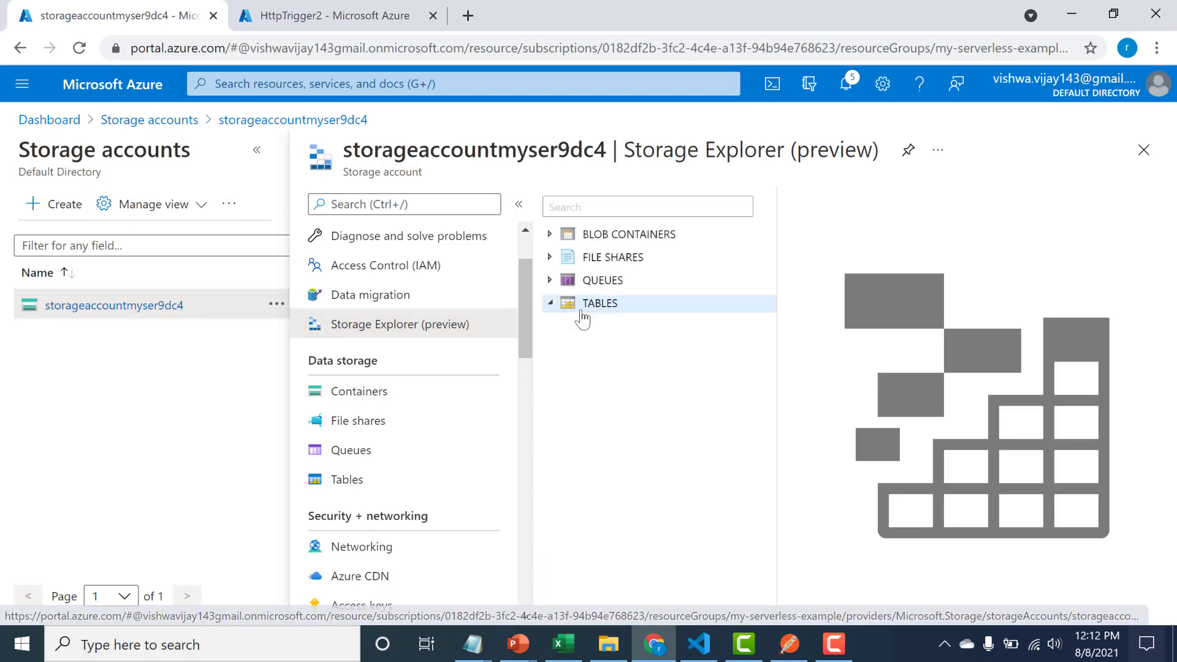
click(602, 326)
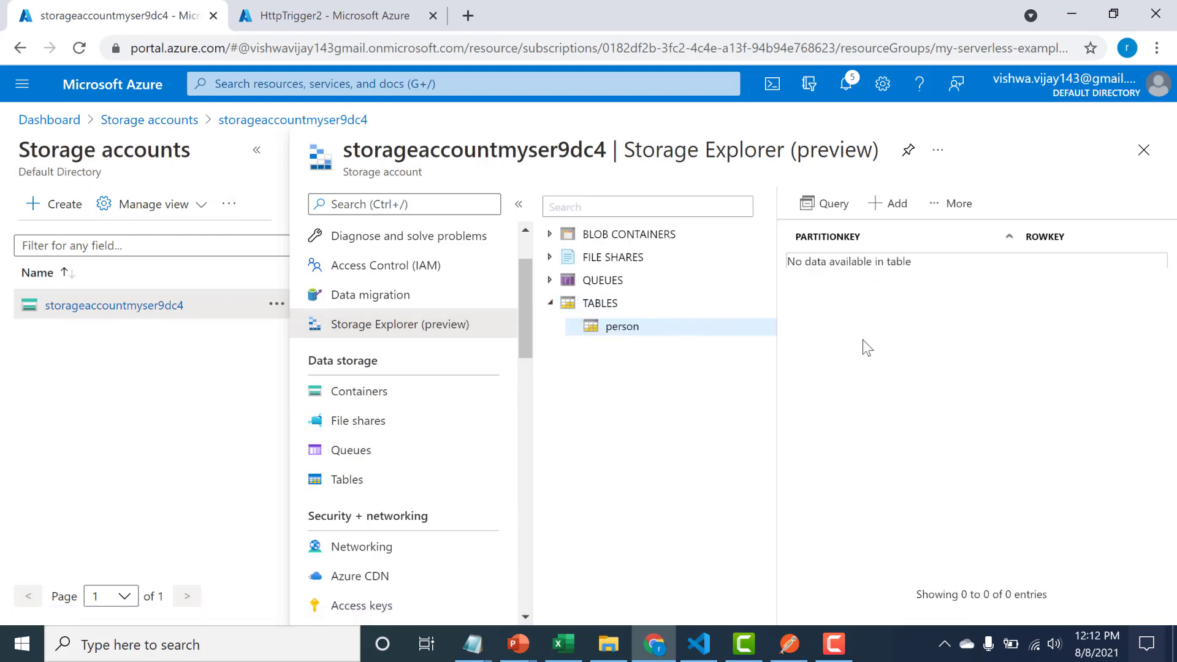
click(789, 643)
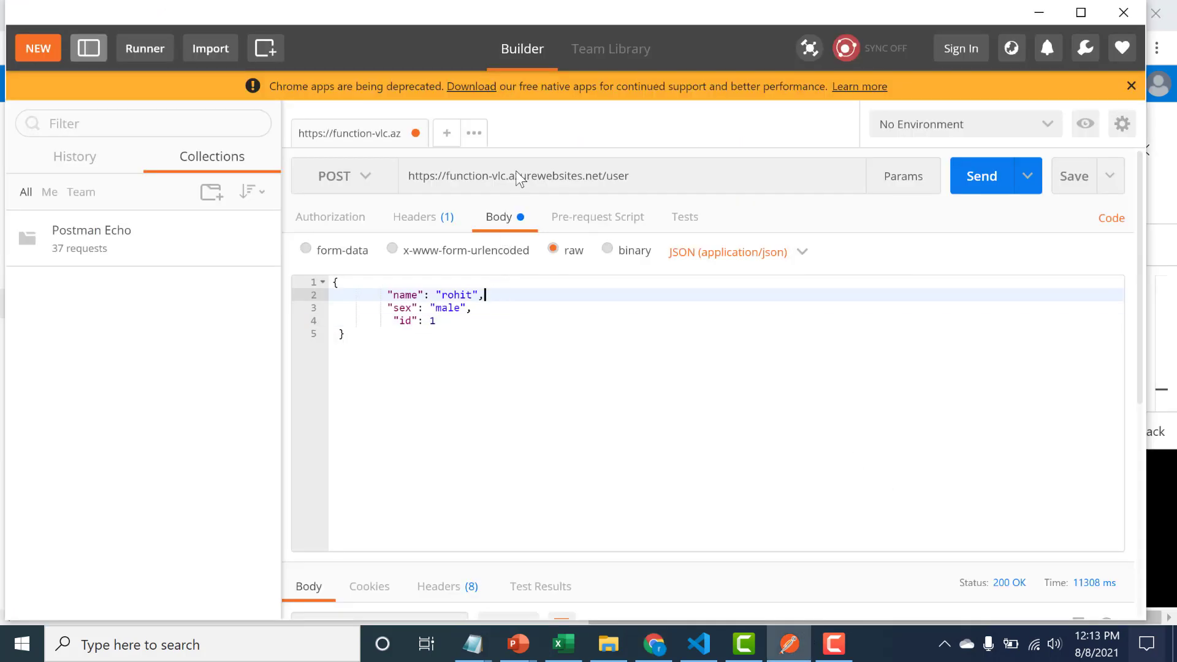
drag(399, 355, 333, 281)
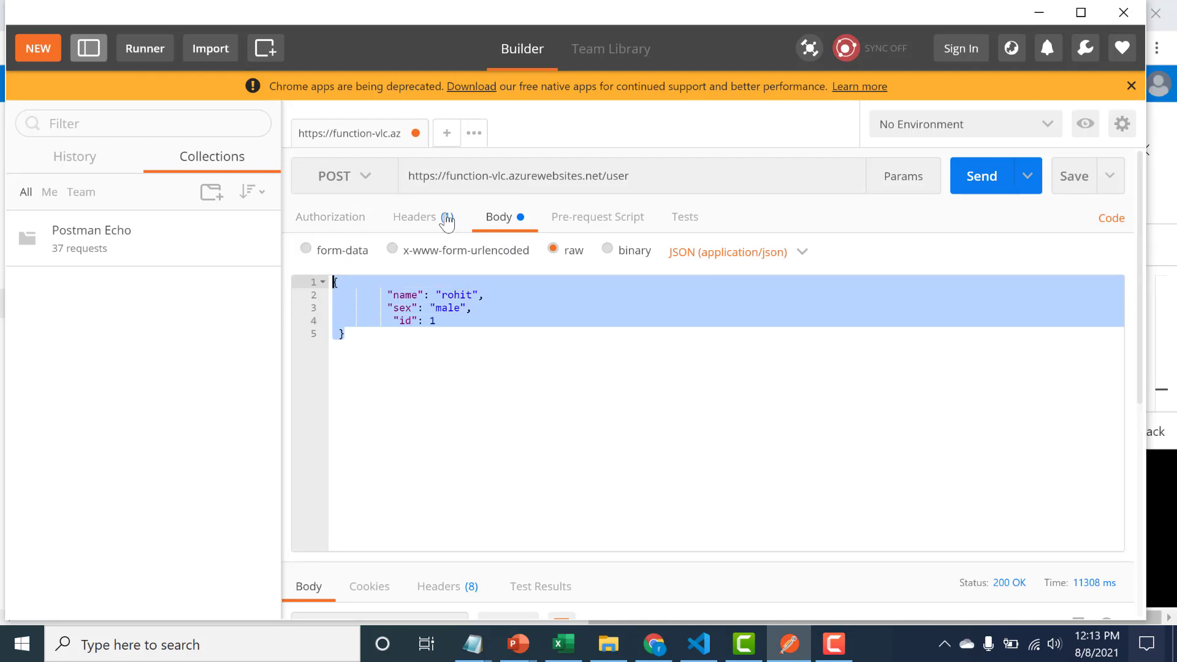
click(969, 190)
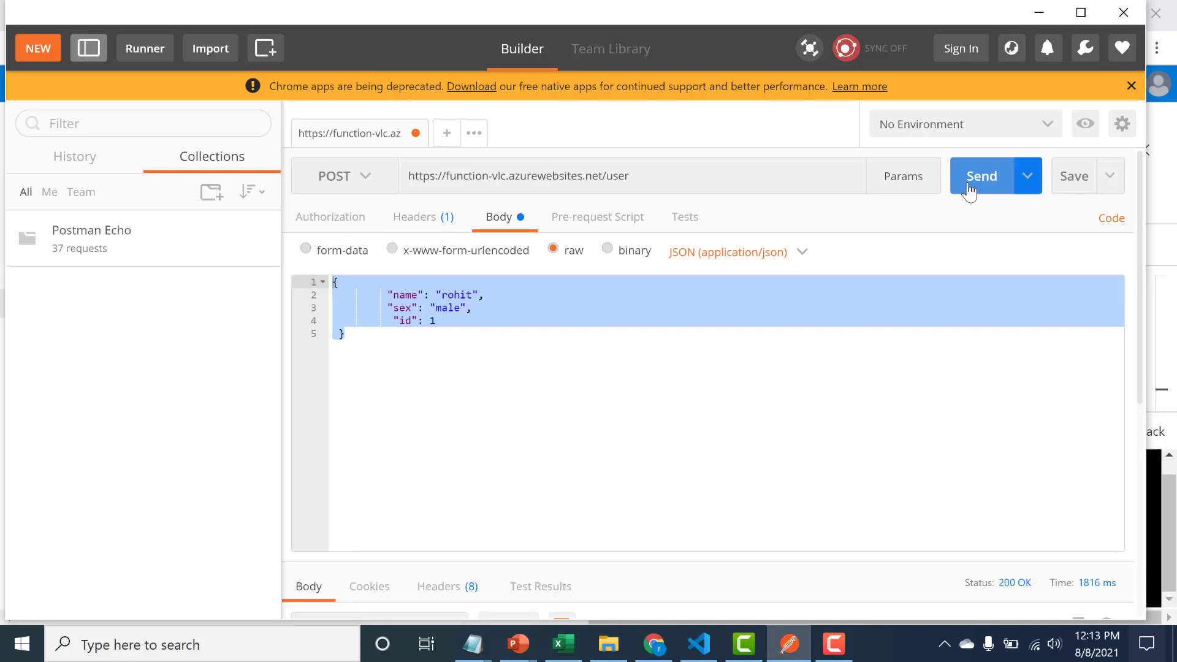
- Switch back to the storage account in Chrome and refresh the person table's data to check for the posted entry
click(656, 645)
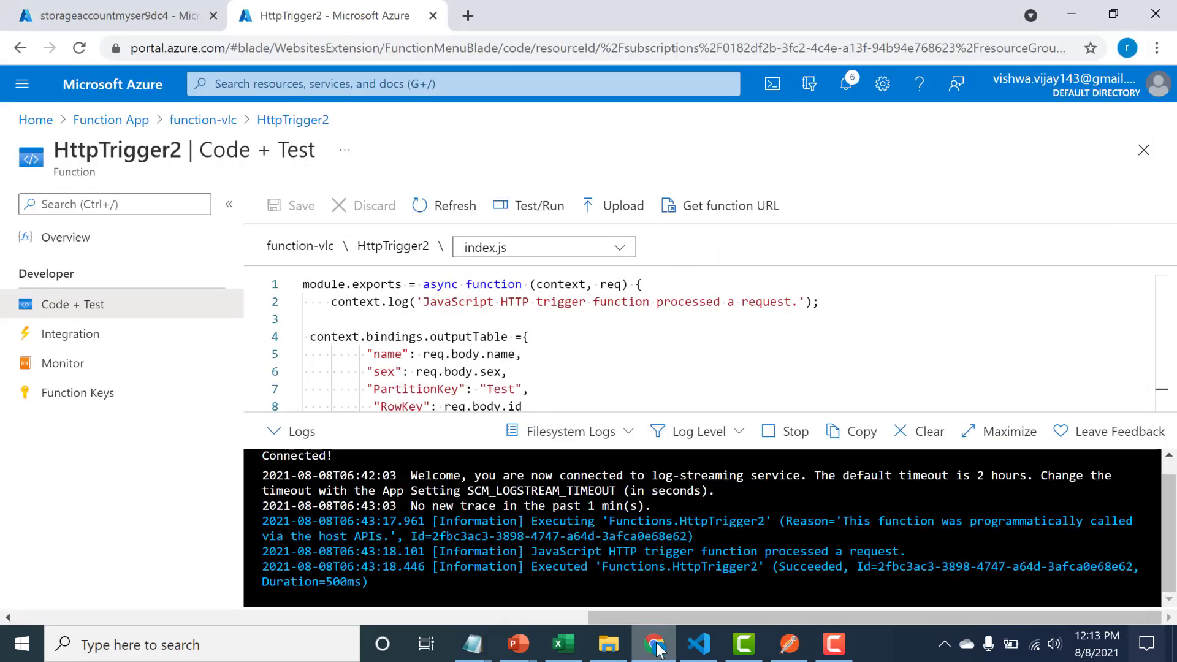
click(92, 16)
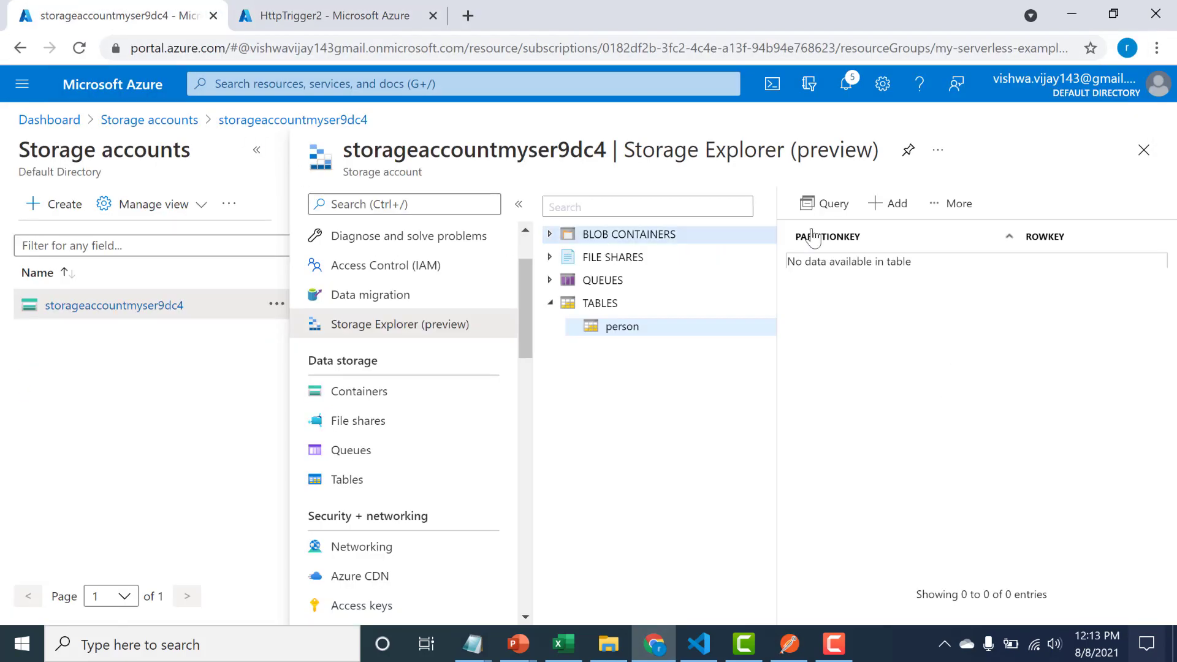
click(951, 204)
click(941, 324)
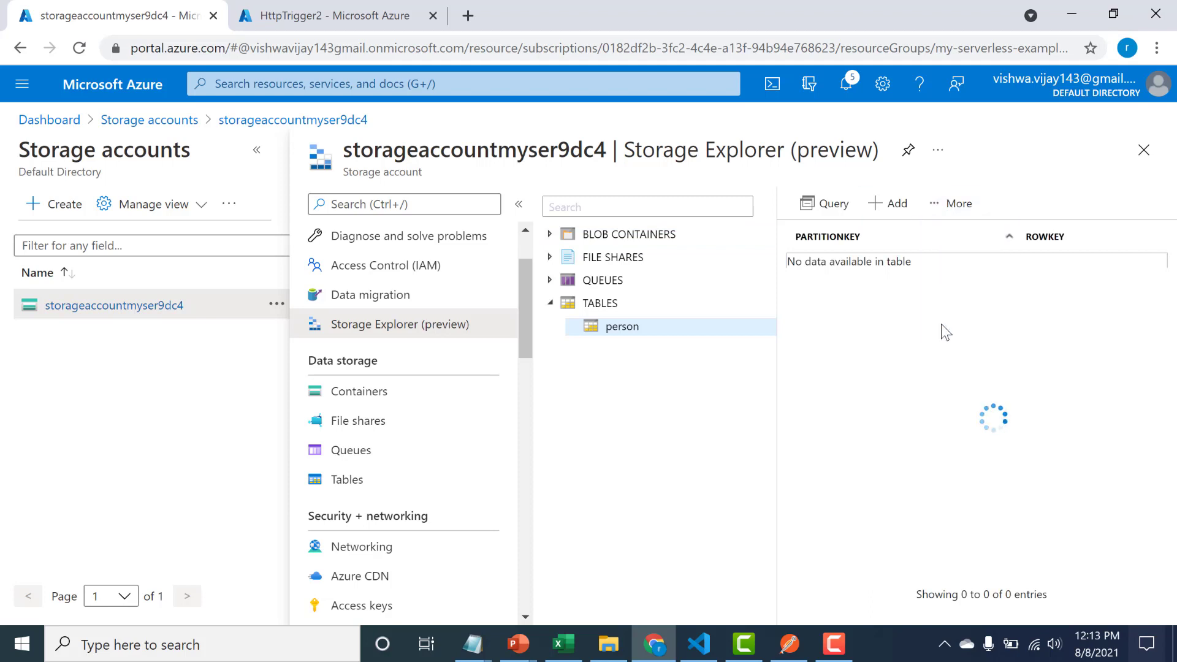